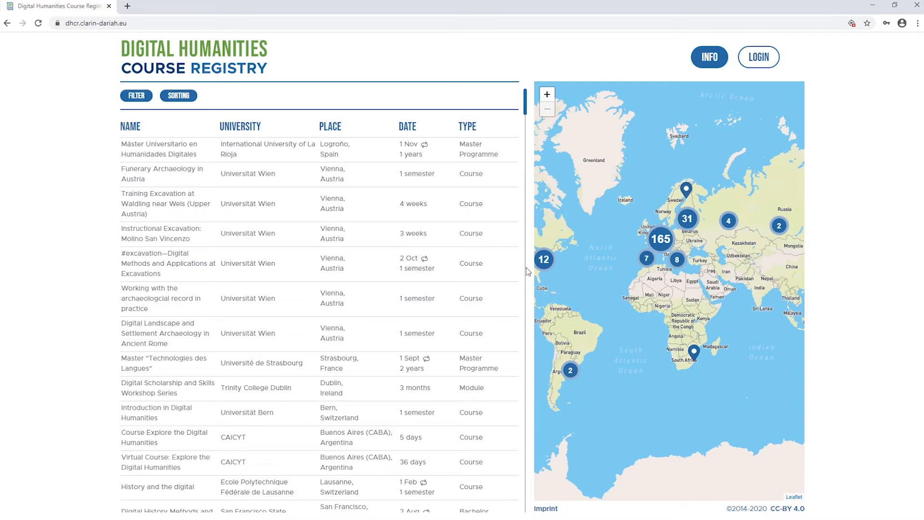
- Open the new user registration form and enter the account's e-mail address and password
click(763, 64)
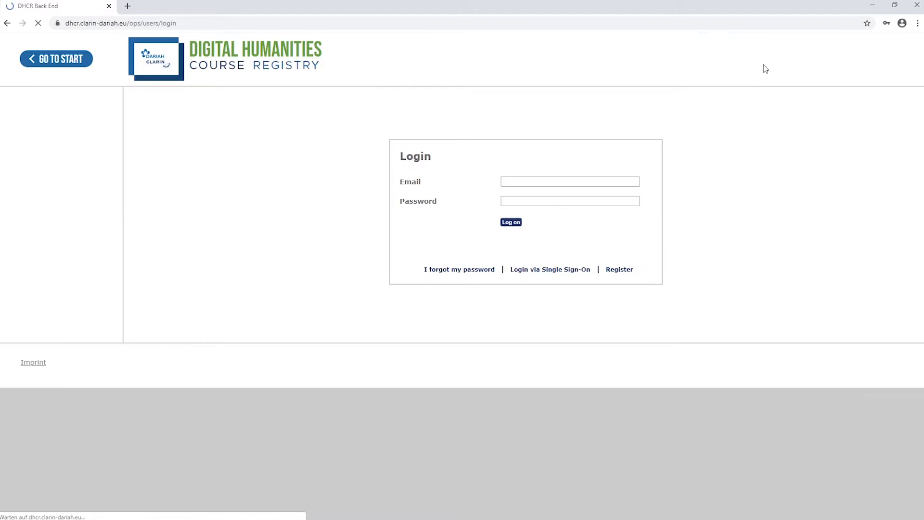
click(619, 271)
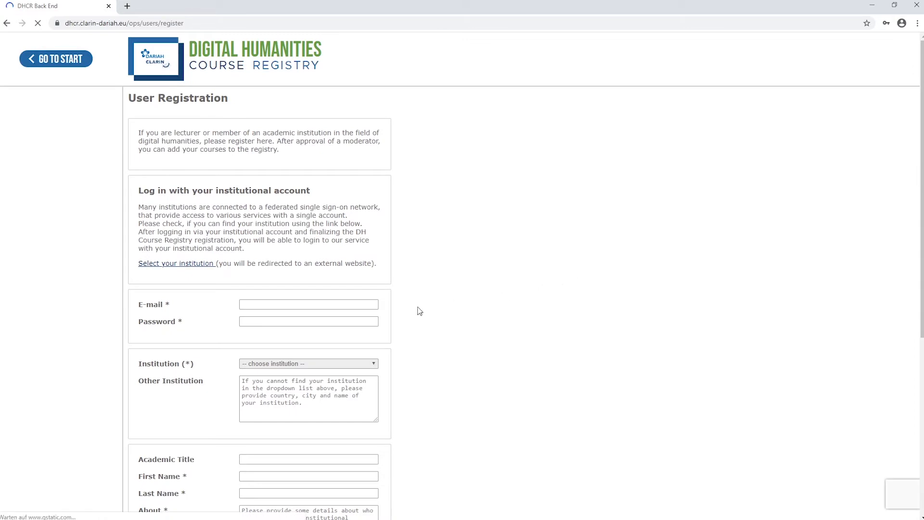
click(308, 305)
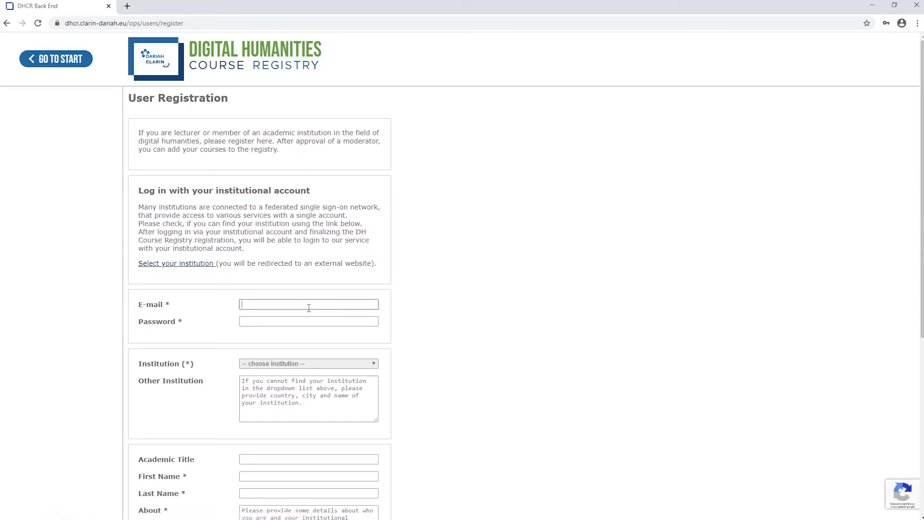
text(john.doe@example.net)
key(Tab)
text(••••••••••••••••••)
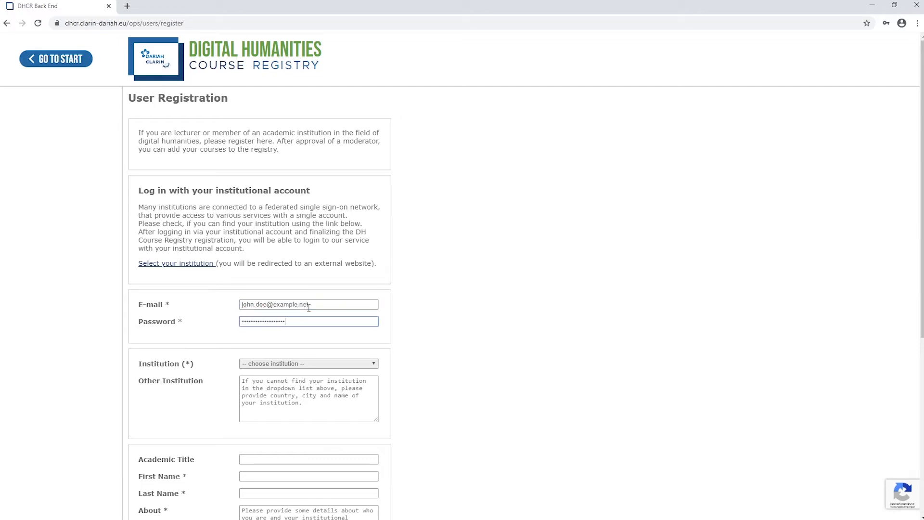
- Choose ACDH-ÖAW as the institution and fill in the academic title Dr with the registrant's first and last name
click(324, 365)
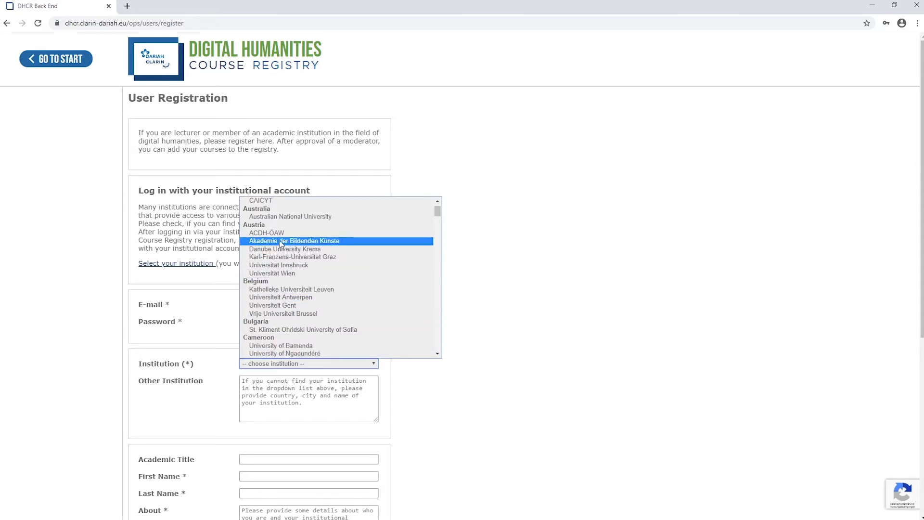
click(278, 235)
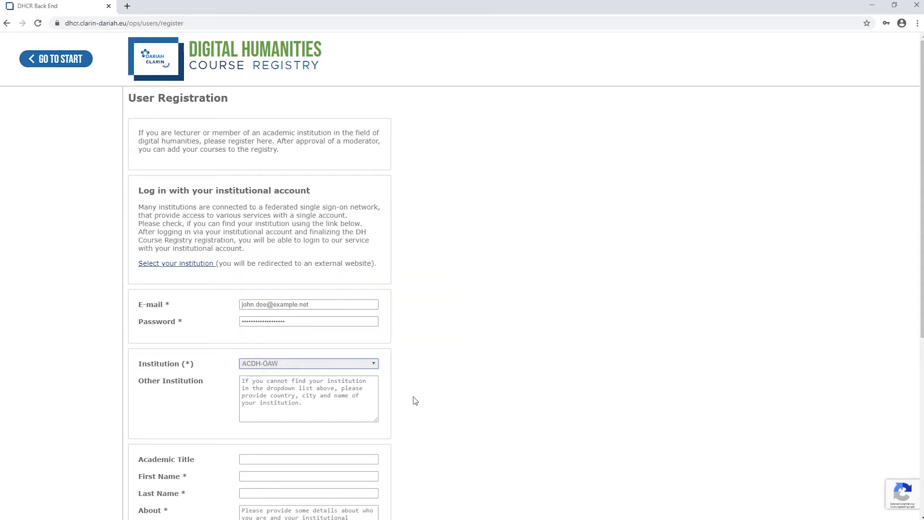
scroll(428, 409, down, 2)
scroll(428, 409, down, 5)
click(264, 168)
text(Dr)
key(Tab)
text(John)
key(Tab)
text(Doe)
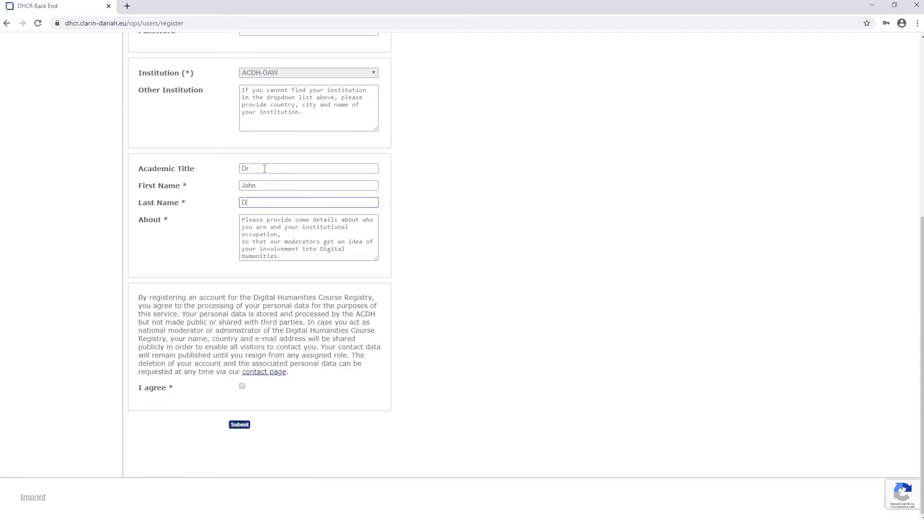
- Describe the registrant as "I am a director of a Dh institution.", agree to the data processing terms and submit the registration
key(Tab)
text(I am a director )
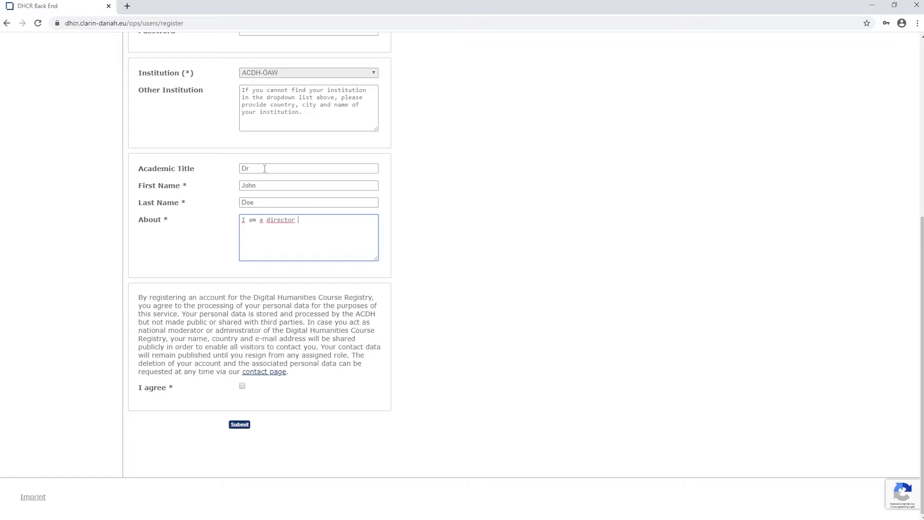
text(of a Dh institution.)
click(242, 385)
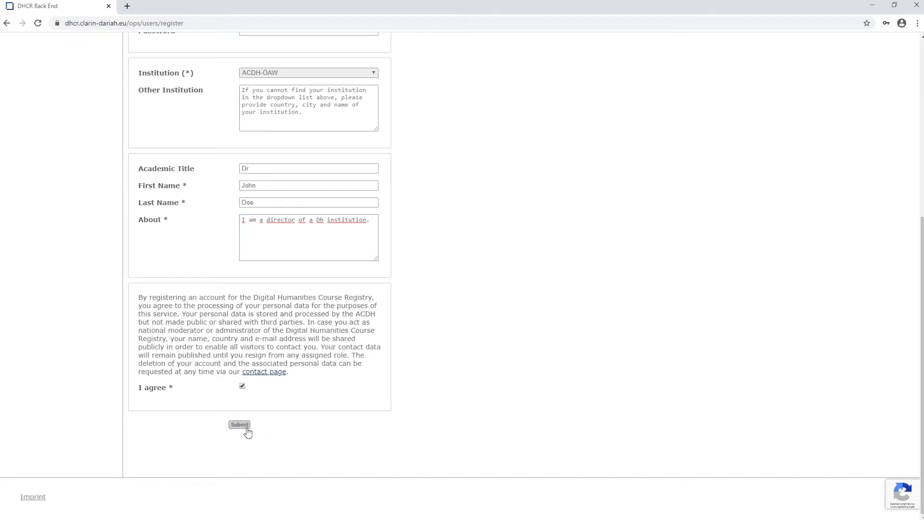
click(240, 425)
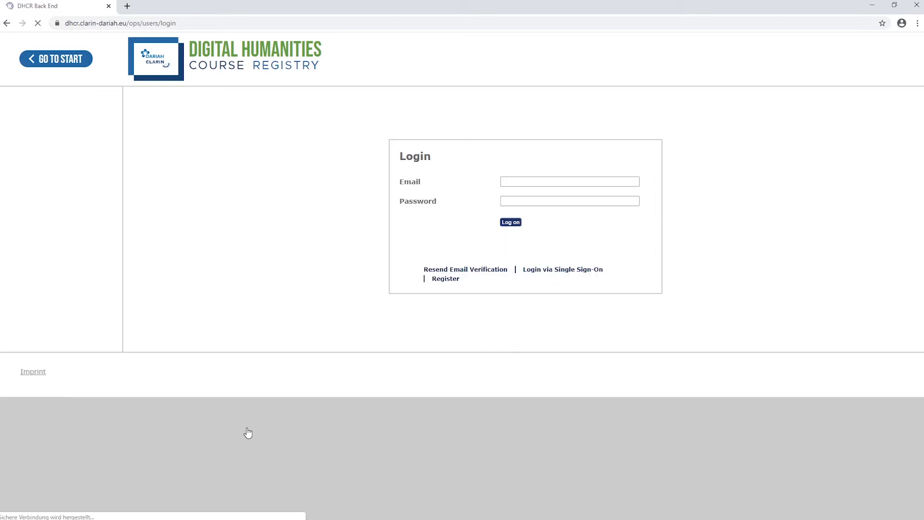
- Log in to the back end with the account's e-mail address and password
click(515, 179)
text(john.doe@example.net)
key(Tab)
text(*****************)
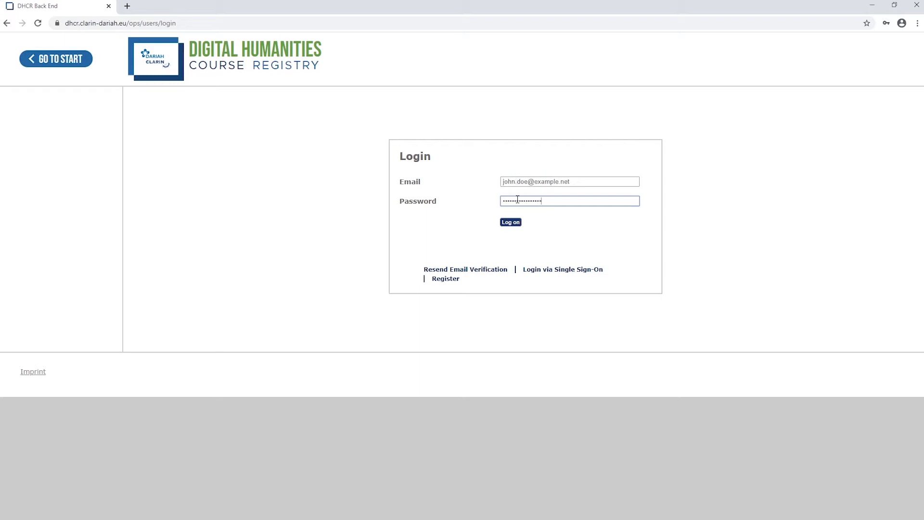
click(515, 223)
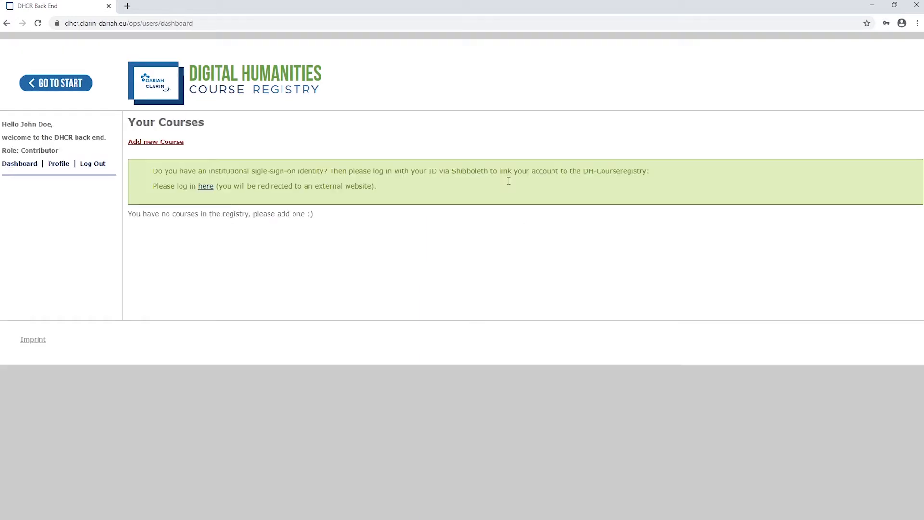
- Start a new course entry named "DH Introduction" with education type Module and language English
click(179, 142)
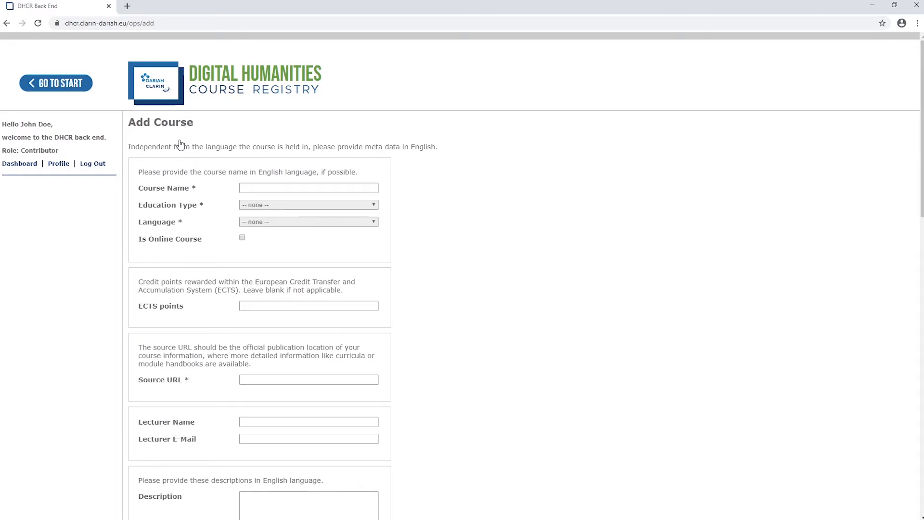
click(275, 185)
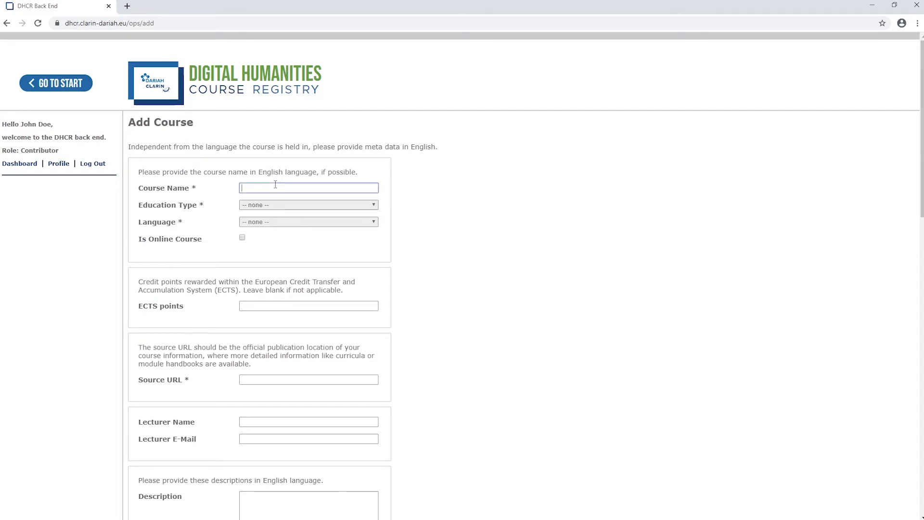
text(DH Introduction)
click(281, 203)
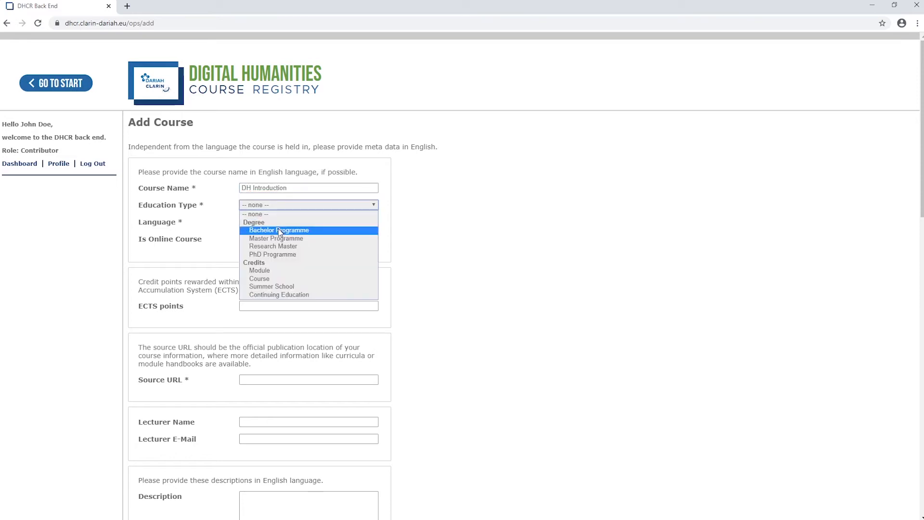
click(275, 272)
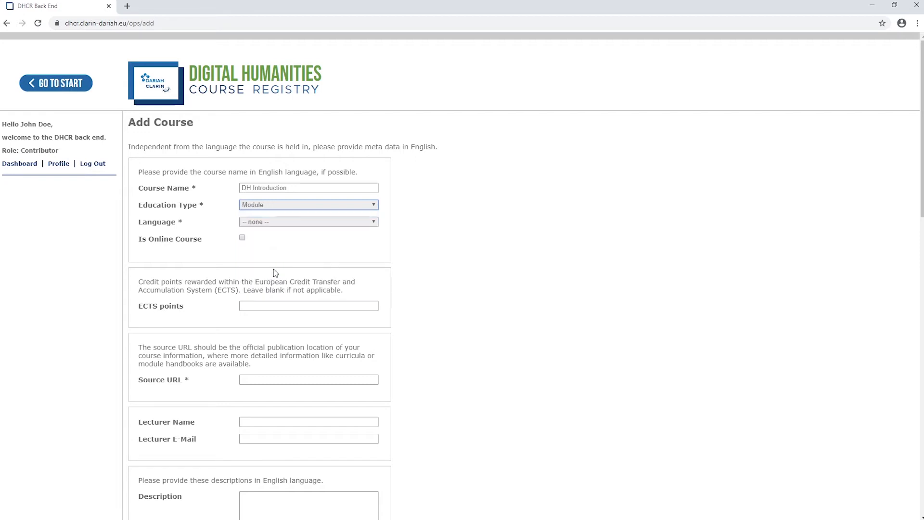
click(277, 224)
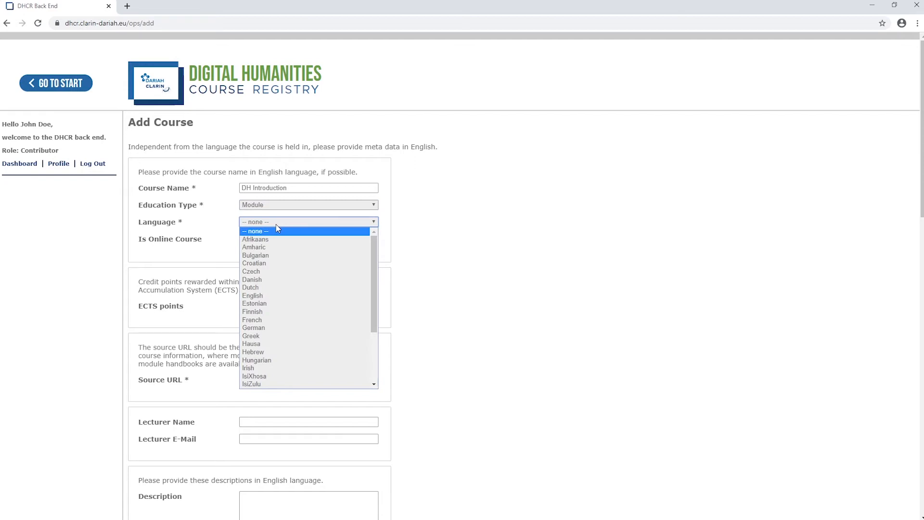
click(261, 295)
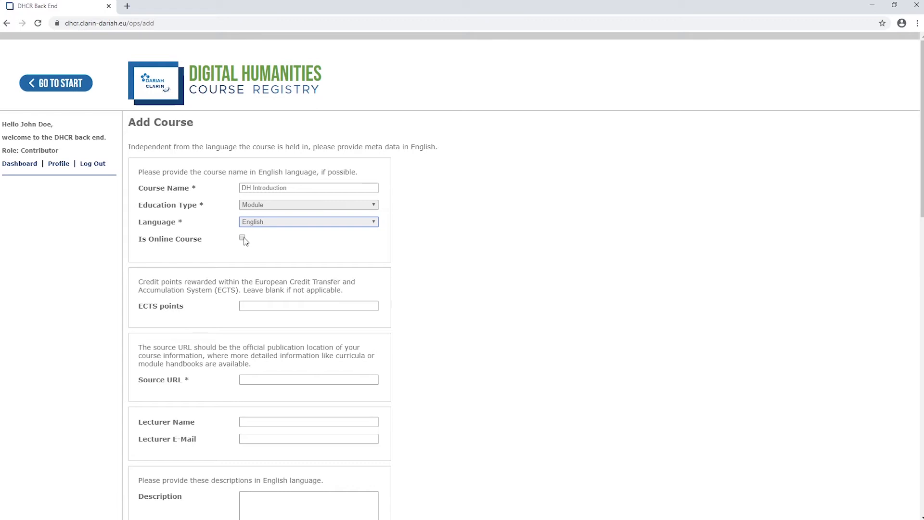
click(265, 305)
text(10)
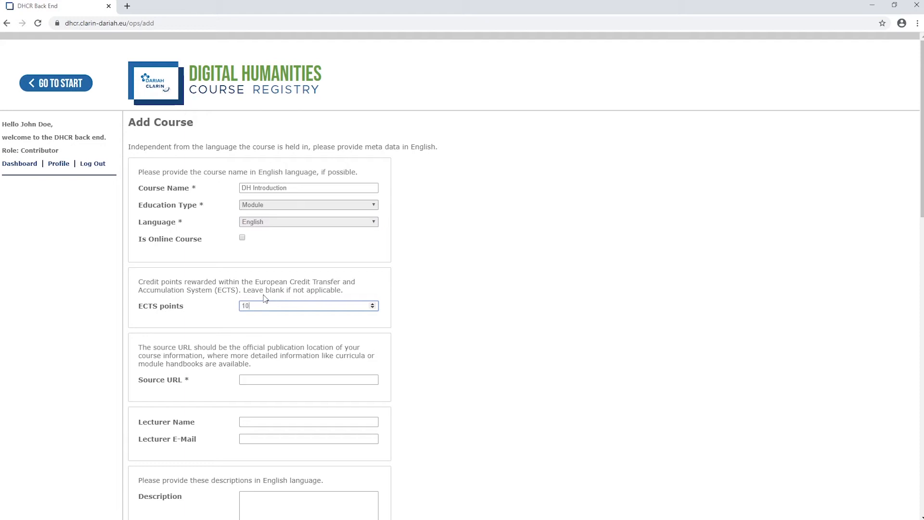
click(262, 379)
text(https://uniexample.com/corurse/254)
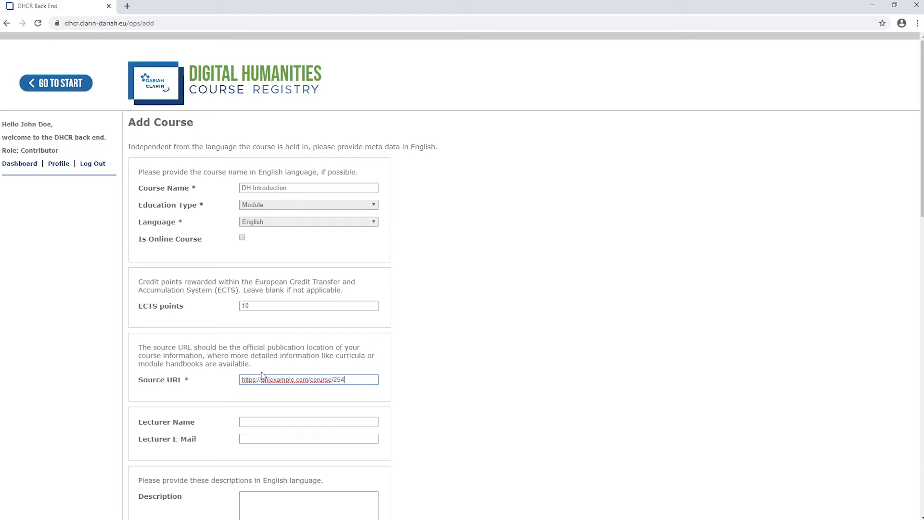
- Fill in the lecturer's name and e-mail address for the course
click(270, 421)
text(John Doe)
key(Tab)
text(john.doe@example.net)
- Enter "Description" as the course description and "BA" as the access requirements
scroll(269, 406, down, 4)
click(283, 329)
text(Description)
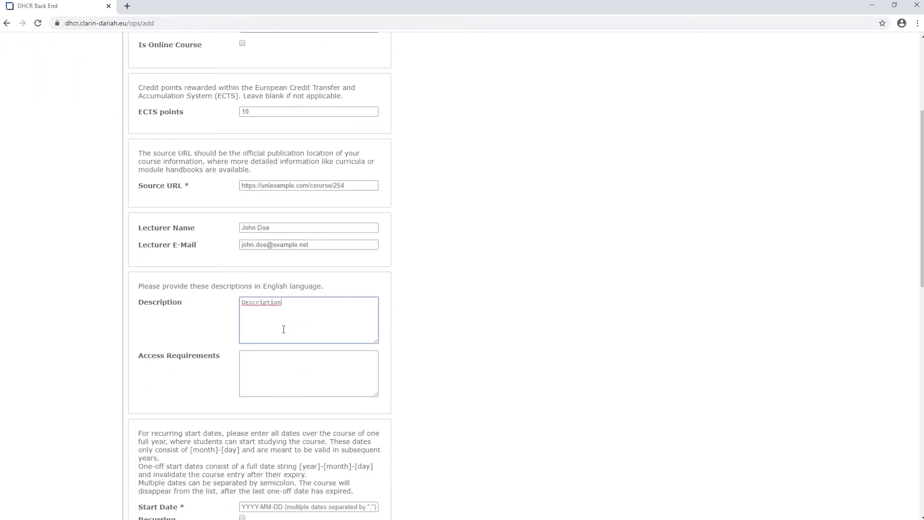
click(287, 363)
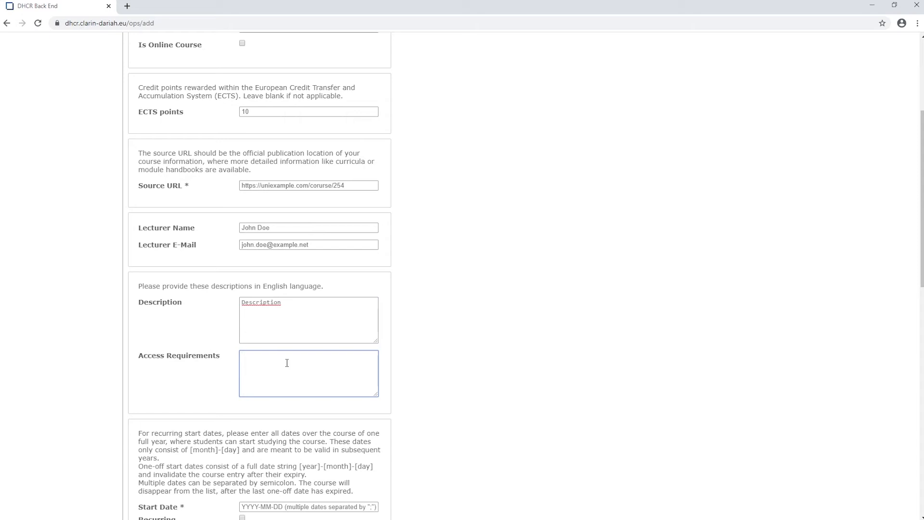
text(BA)
- Set the first course start date to 2020-08-10
scroll(287, 362, down, 3)
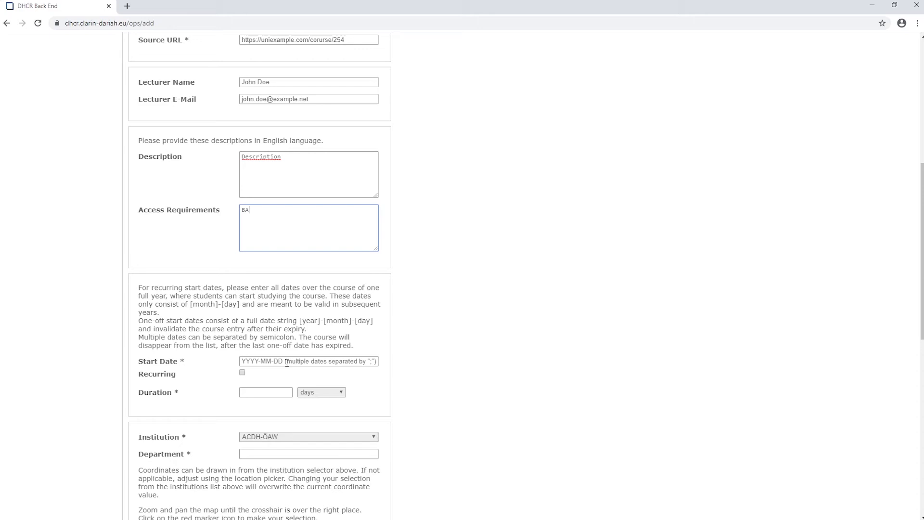
click(286, 362)
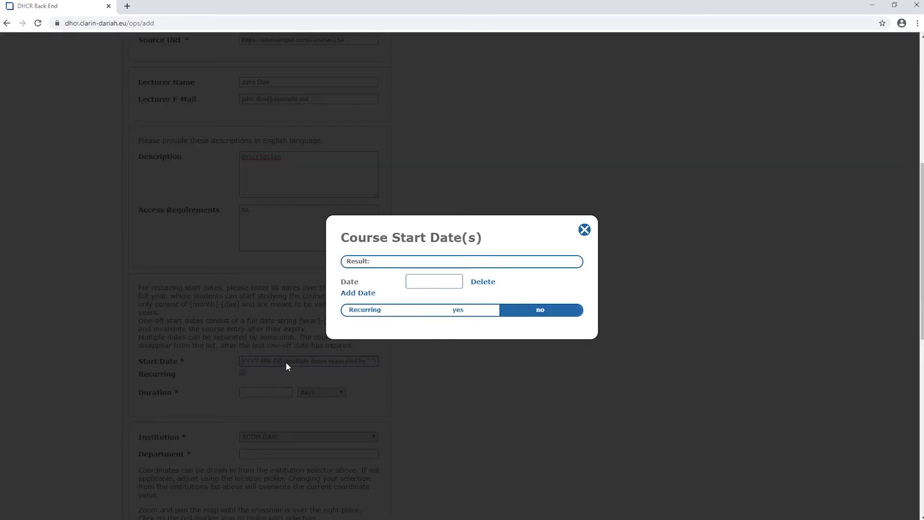
click(439, 281)
click(515, 298)
click(515, 298)
click(514, 298)
click(435, 348)
- Add a second course start date of 2020-10-19
click(359, 295)
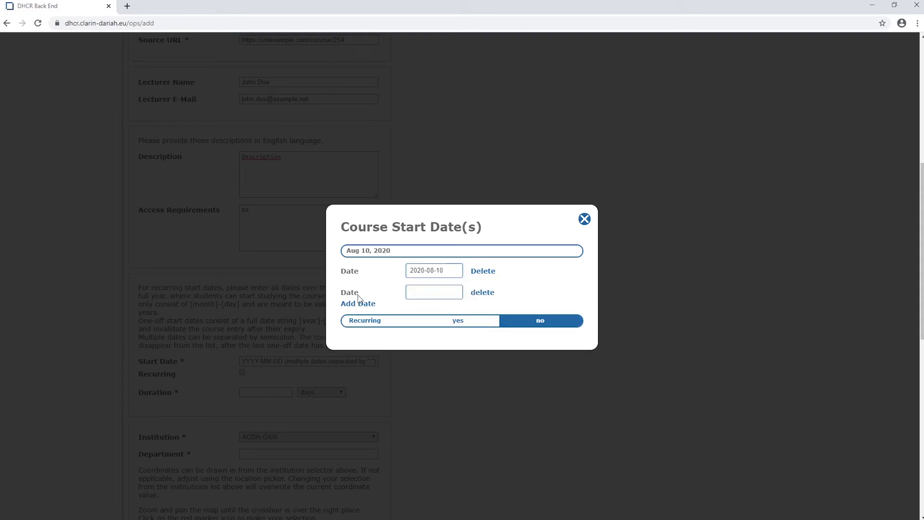
click(437, 296)
click(515, 309)
click(515, 309)
click(515, 309)
click(515, 309)
click(514, 309)
click(435, 371)
- Mark the course start dates as recurring and close the start date dialog
click(461, 323)
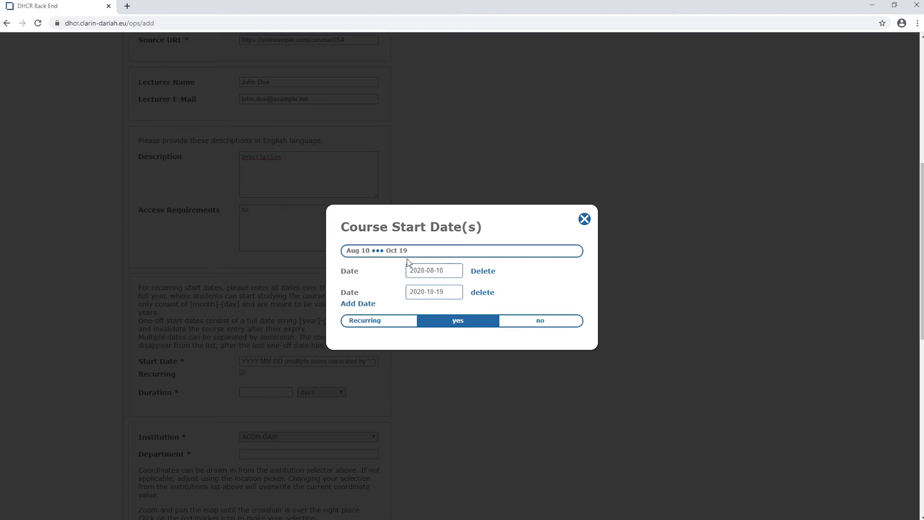
click(527, 321)
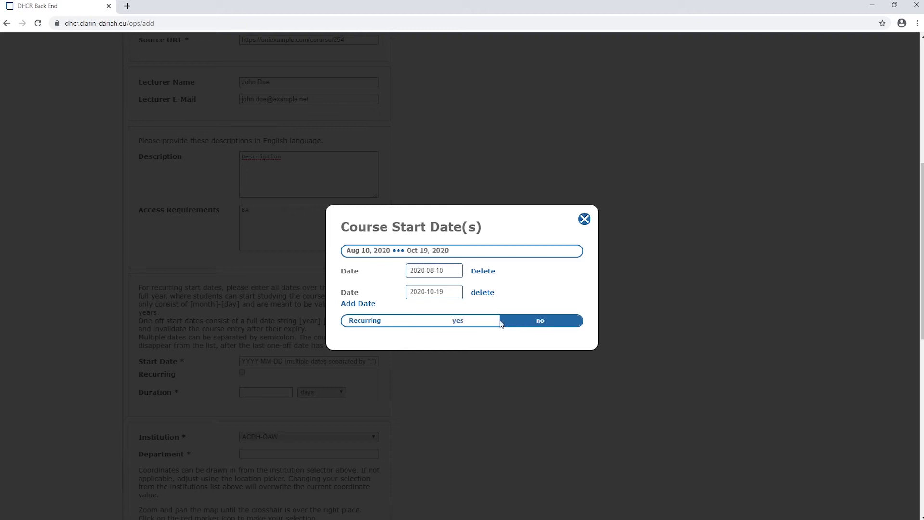
click(481, 323)
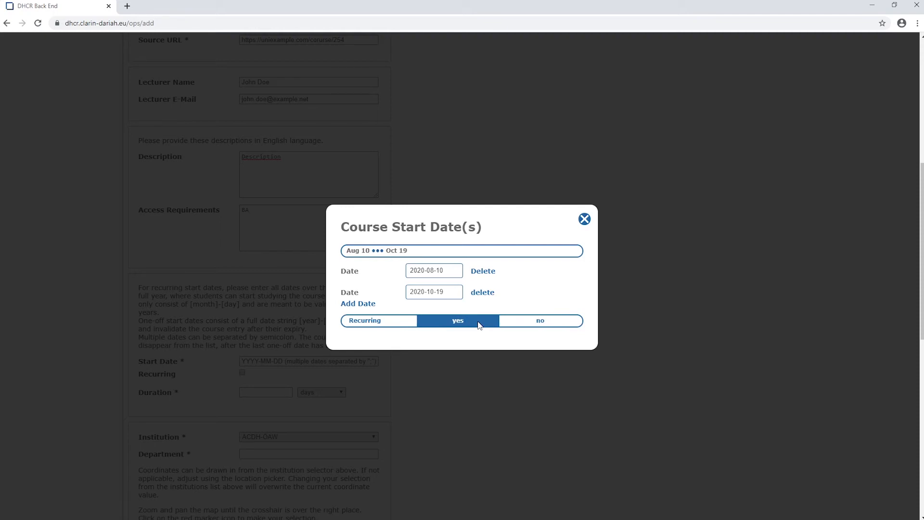
click(585, 220)
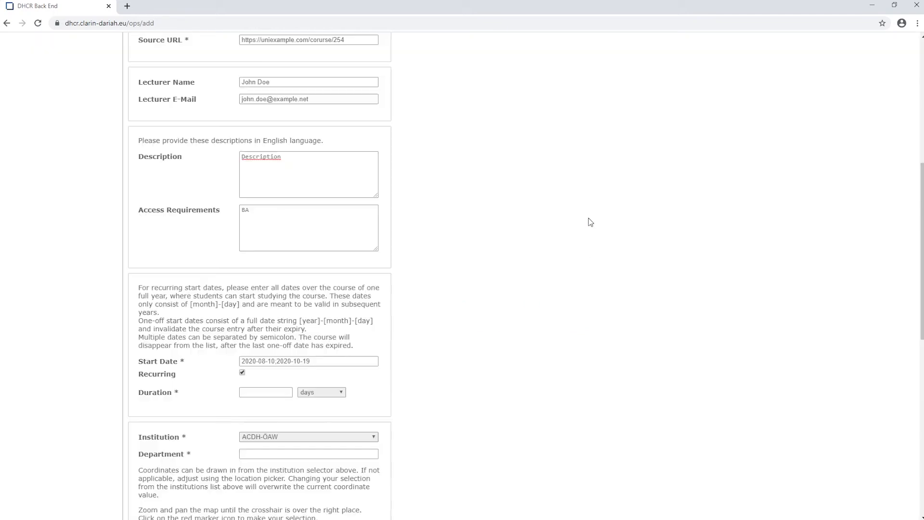
- Set the course duration to 1 semester
scroll(519, 265, down, 3)
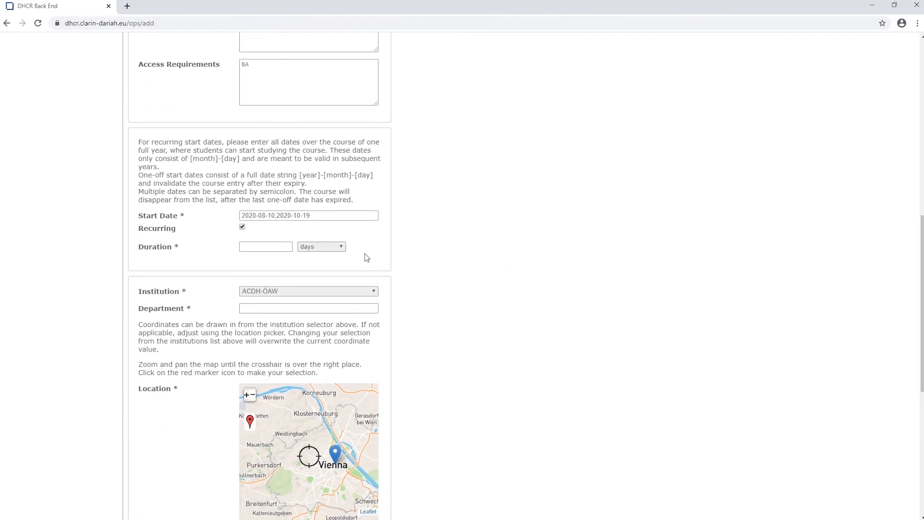
click(342, 248)
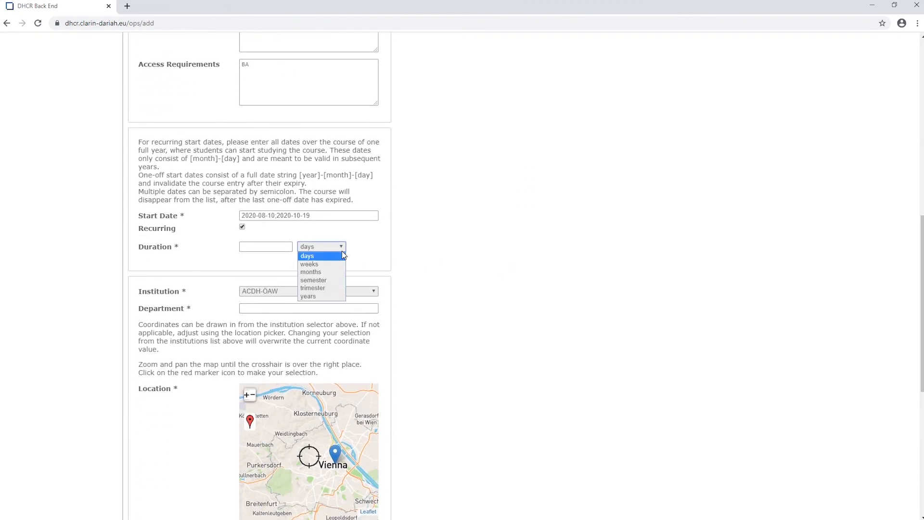
click(327, 283)
click(274, 248)
click(387, 262)
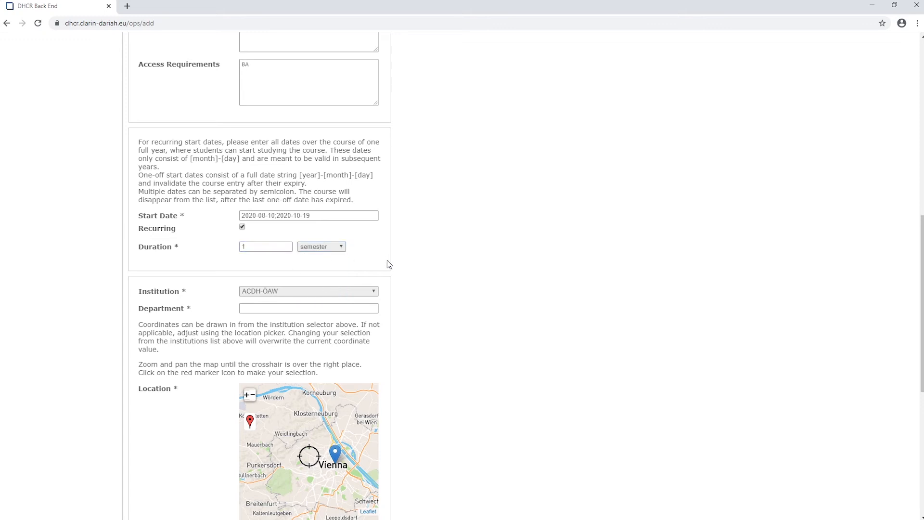
- Enter "example Department" as the department offering the course
scroll(389, 264, down, 2)
scroll(388, 264, down, 1)
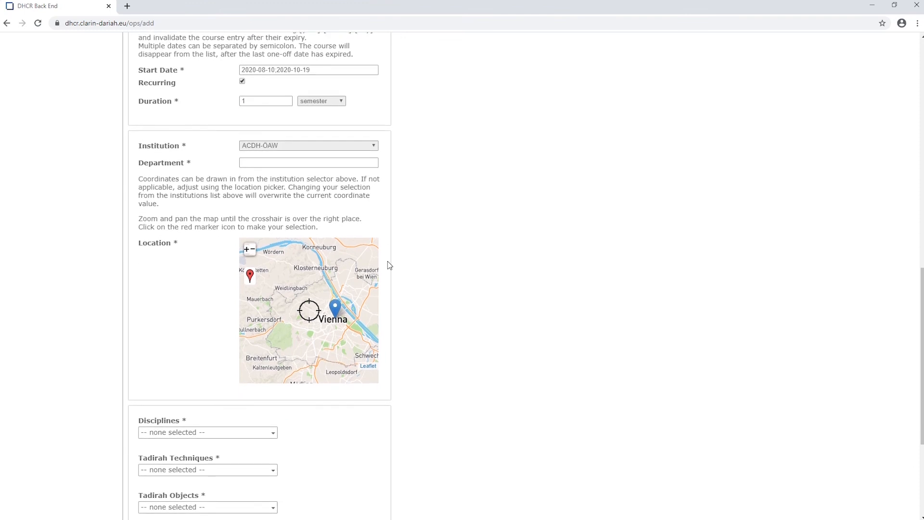
click(281, 164)
text(example De)
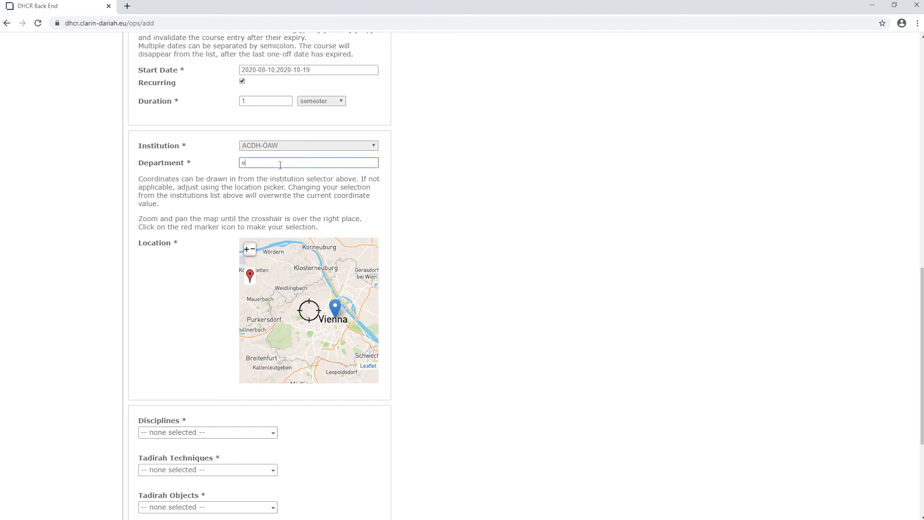
text(partment)
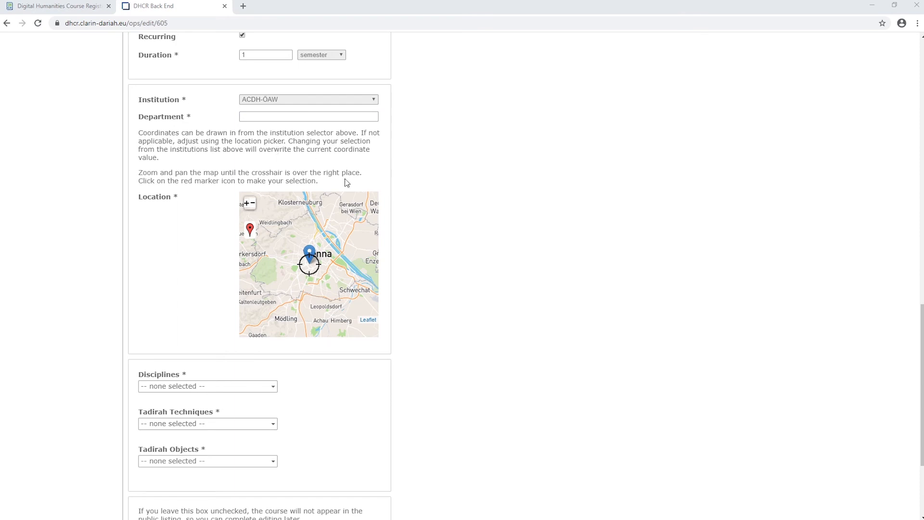
- Set the course location on the map to a spot near Währing, north of Vienna's centre
click(247, 203)
click(247, 207)
drag(337, 248, 328, 320)
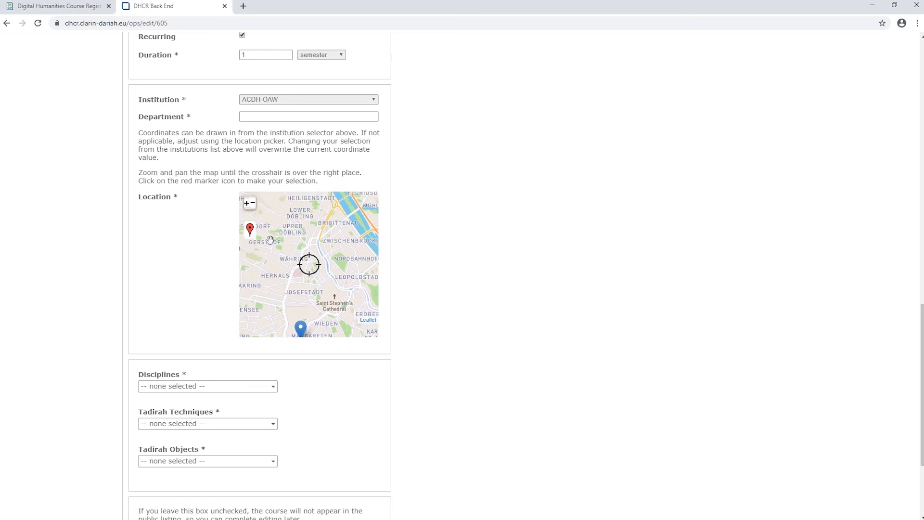
click(250, 231)
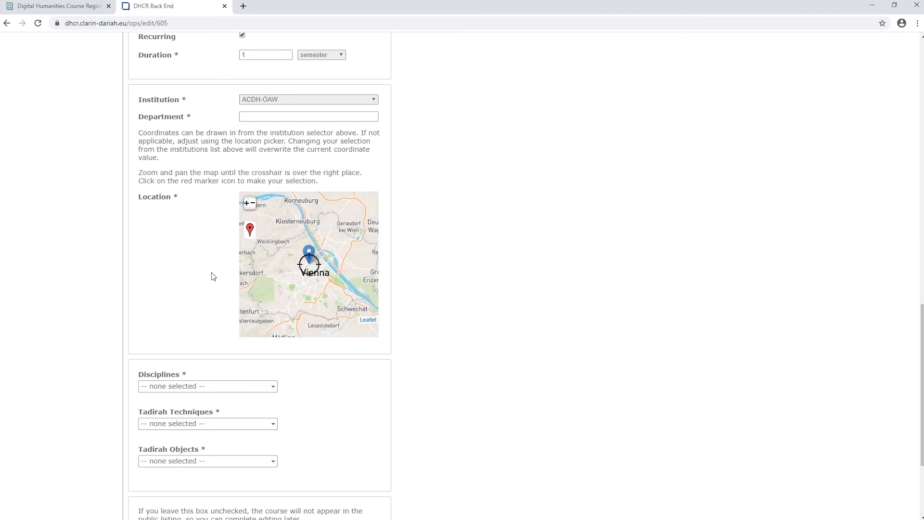
- Select Computer Science as the course's discipline
scroll(211, 276, down, 3)
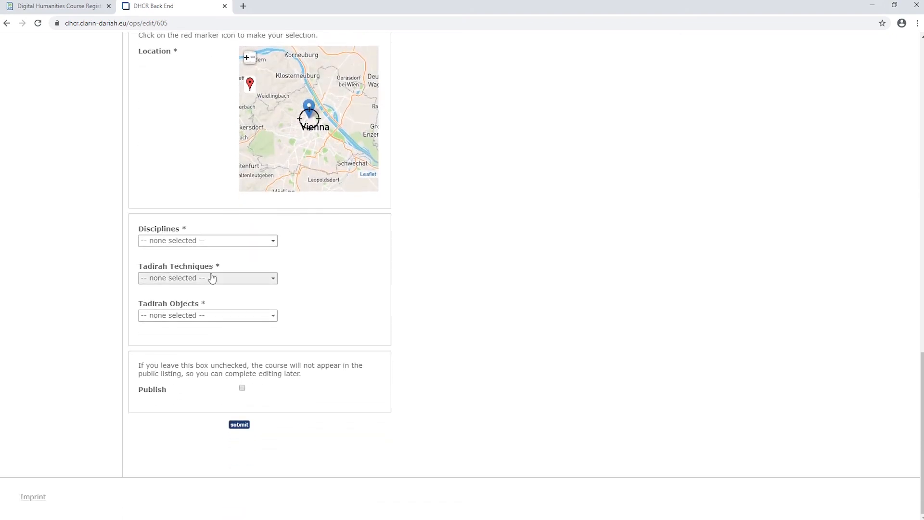
click(272, 242)
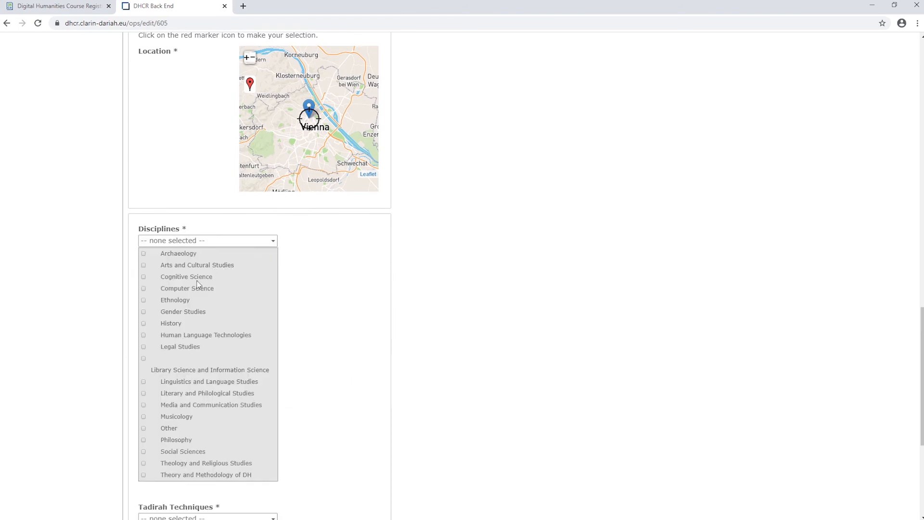
click(143, 288)
click(272, 241)
- Select Brainstorming as the Tadirah technique and DigitalHumanities as the Tadirah object
click(272, 279)
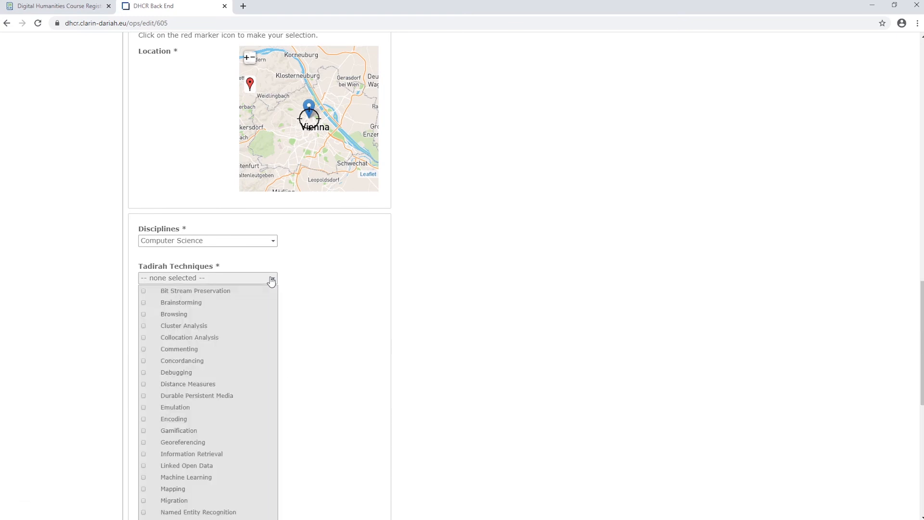
click(144, 302)
click(267, 279)
click(266, 314)
click(143, 388)
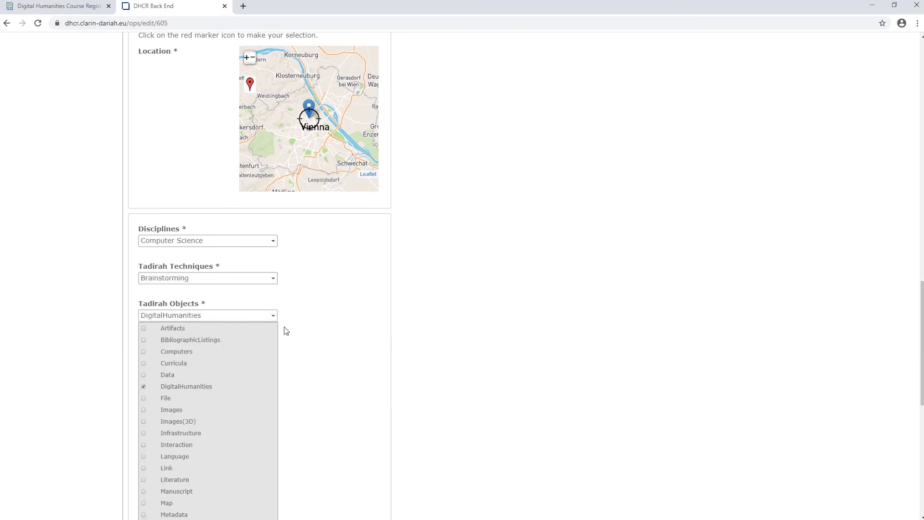
click(274, 316)
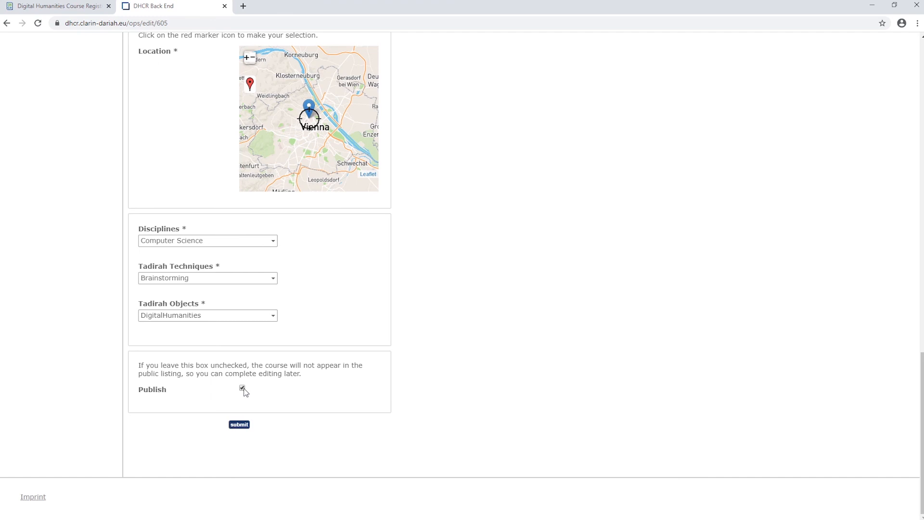
- Mark the course for publishing and submit the course entry
click(239, 425)
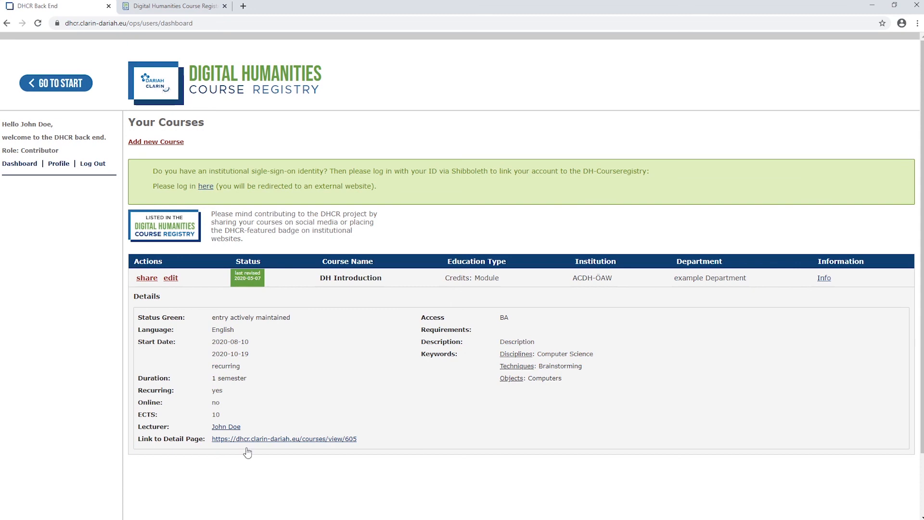
- Go back to the public course list and view the details of the DH Introduction course
click(74, 90)
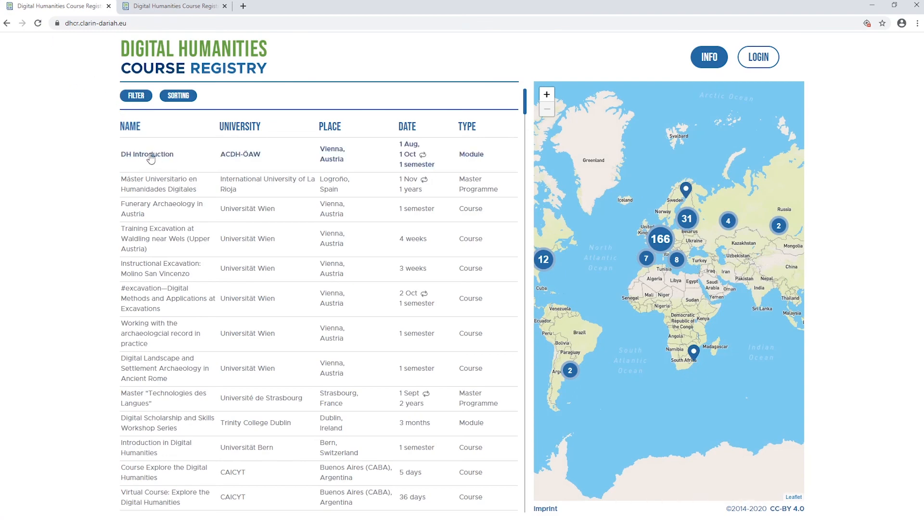
click(151, 159)
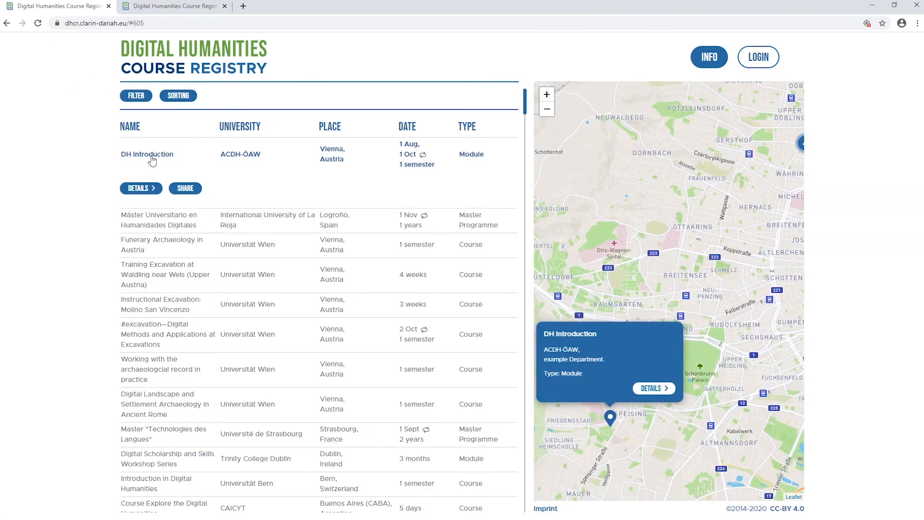
click(154, 189)
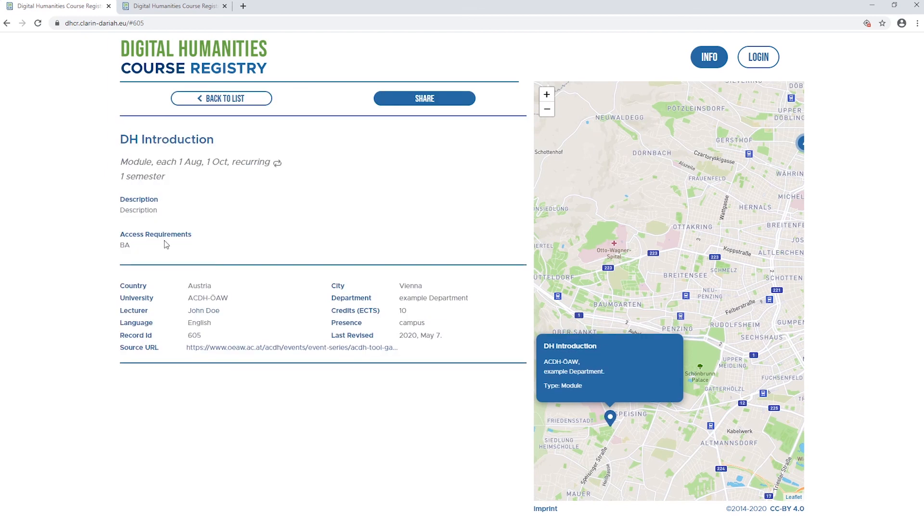
- Open the registry's info page and expand the Contact Us section with the moderators and contact form
click(705, 57)
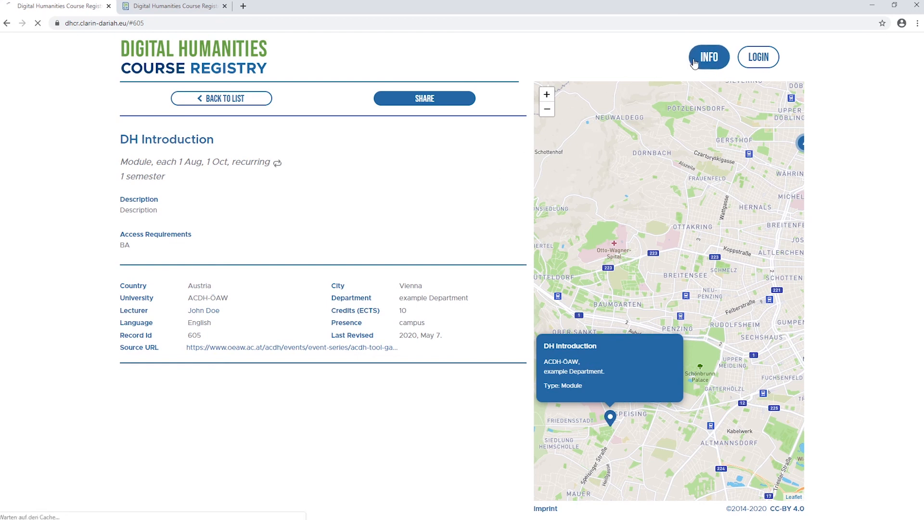
click(504, 294)
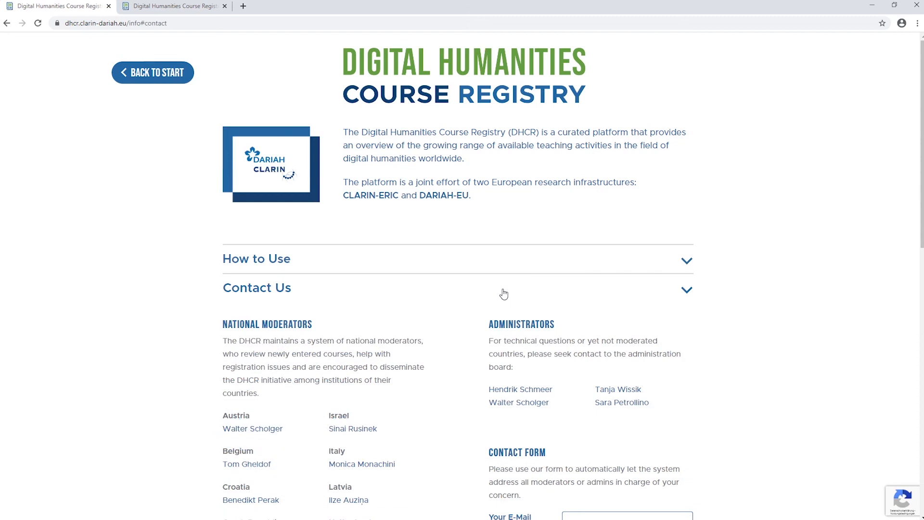